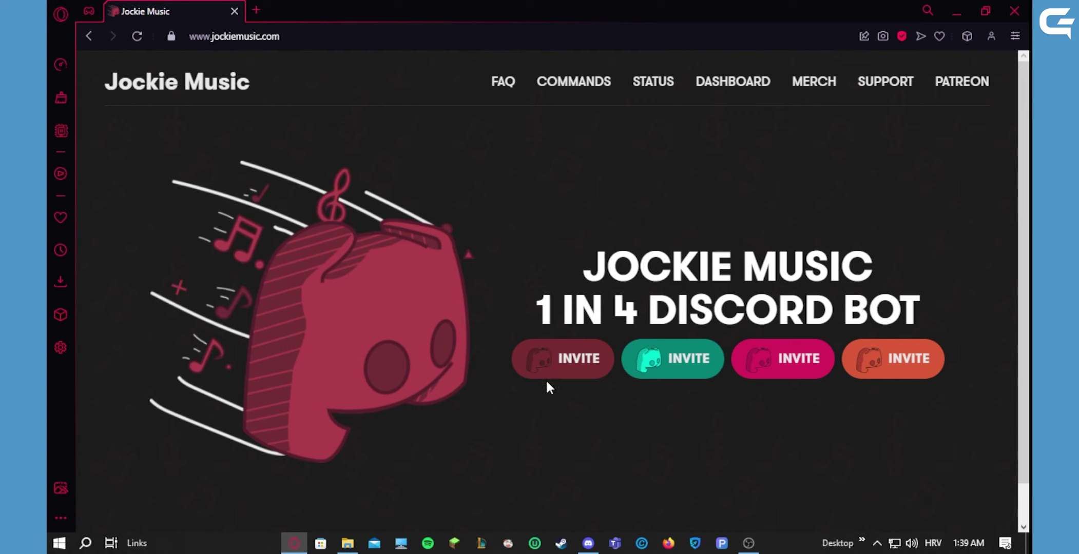
# Step: Start the invite for the first Jockie Music bot and choose your own server as the one to add it to
pyautogui.click(561, 368)
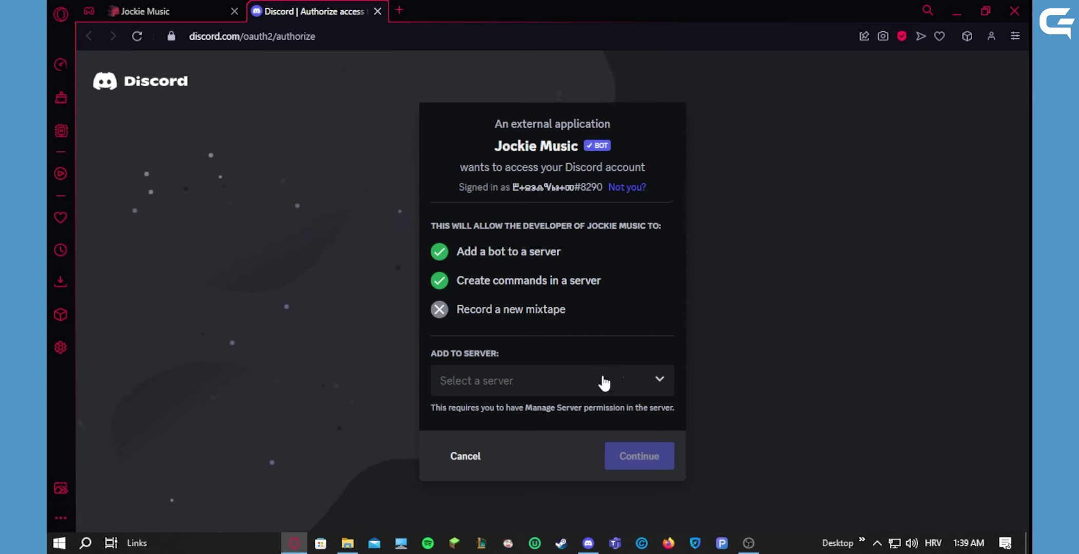
pyautogui.click(642, 382)
pyautogui.click(554, 354)
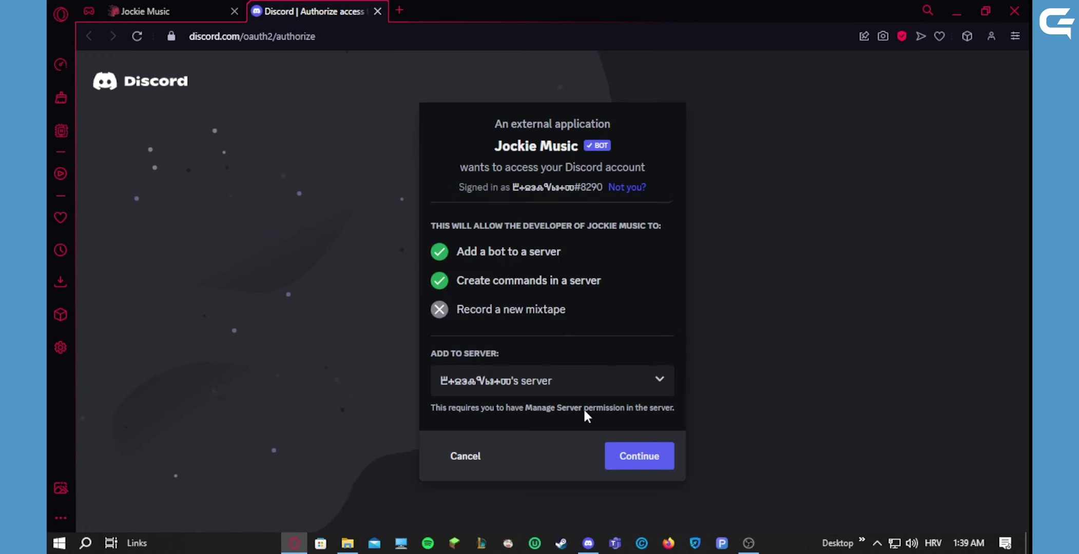
pyautogui.click(641, 457)
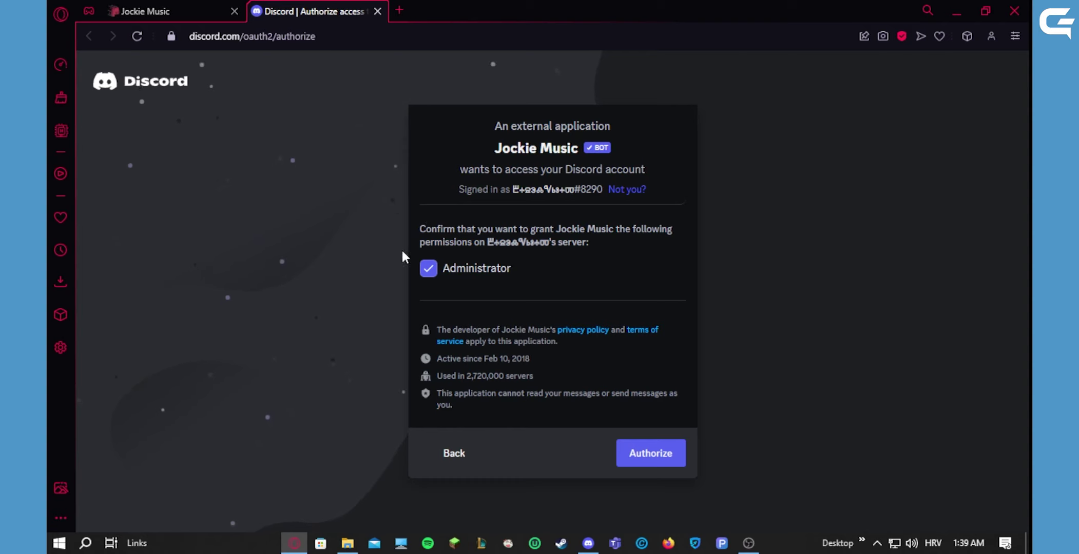
# Step: Authorize Jockie Music without the Administrator permission and complete the human check by selecting the floppy disk images
pyautogui.click(429, 274)
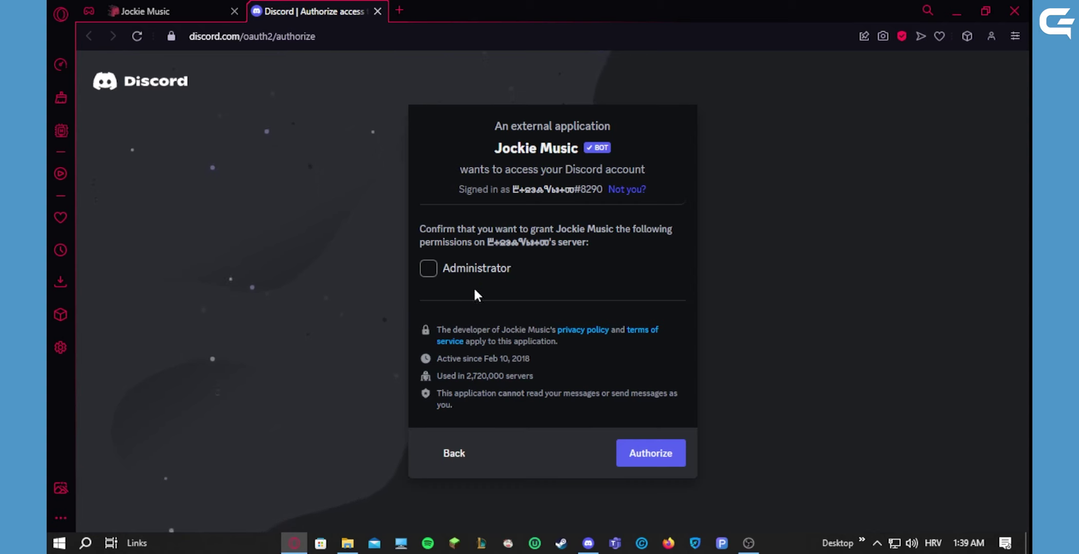
pyautogui.click(672, 464)
pyautogui.click(464, 359)
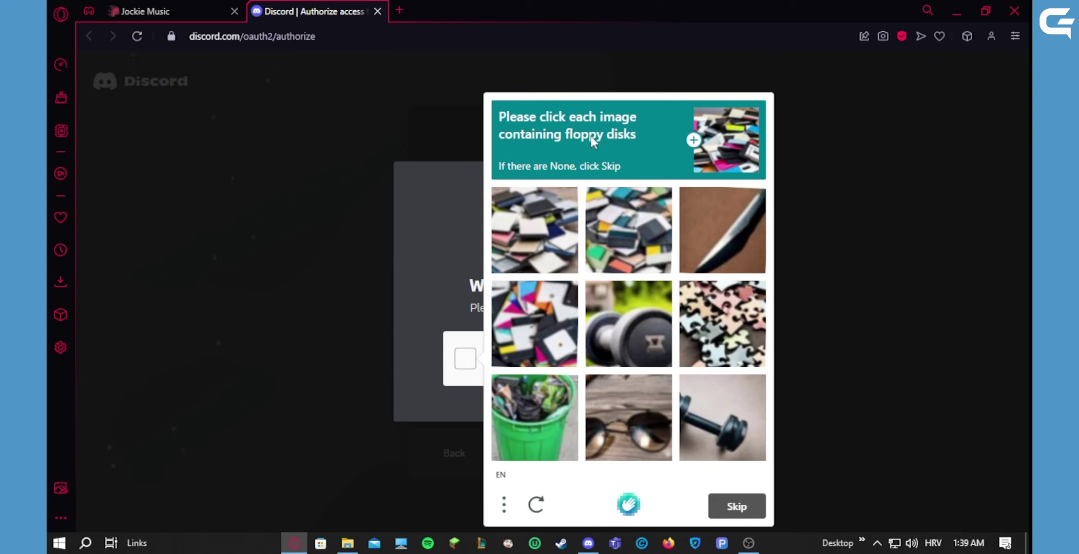
pyautogui.click(553, 340)
pyautogui.click(534, 230)
pyautogui.click(628, 230)
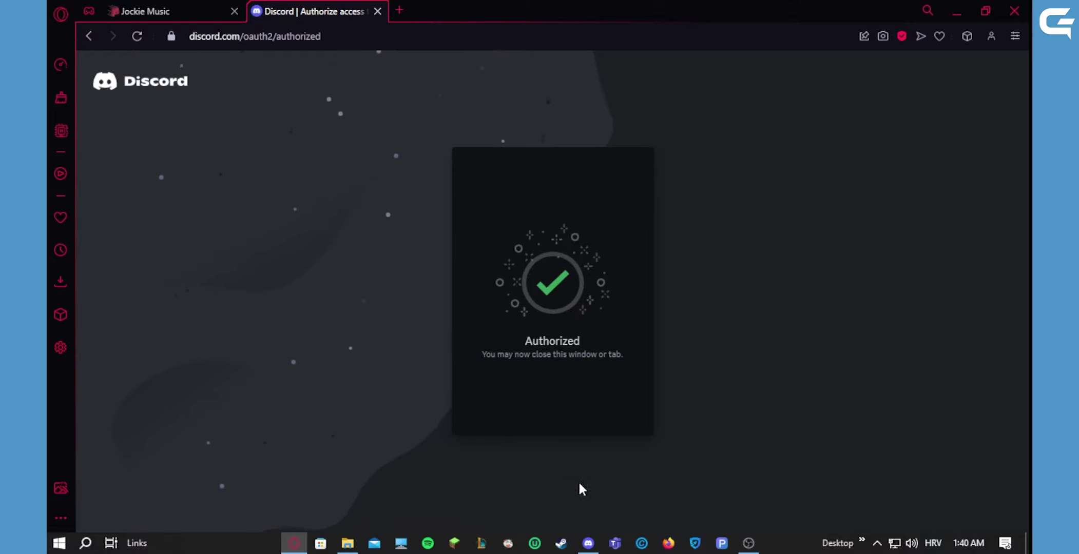
# Step: Switch to the Discord app and join the General voice channel with your microphone muted and sound deafened
pyautogui.click(585, 521)
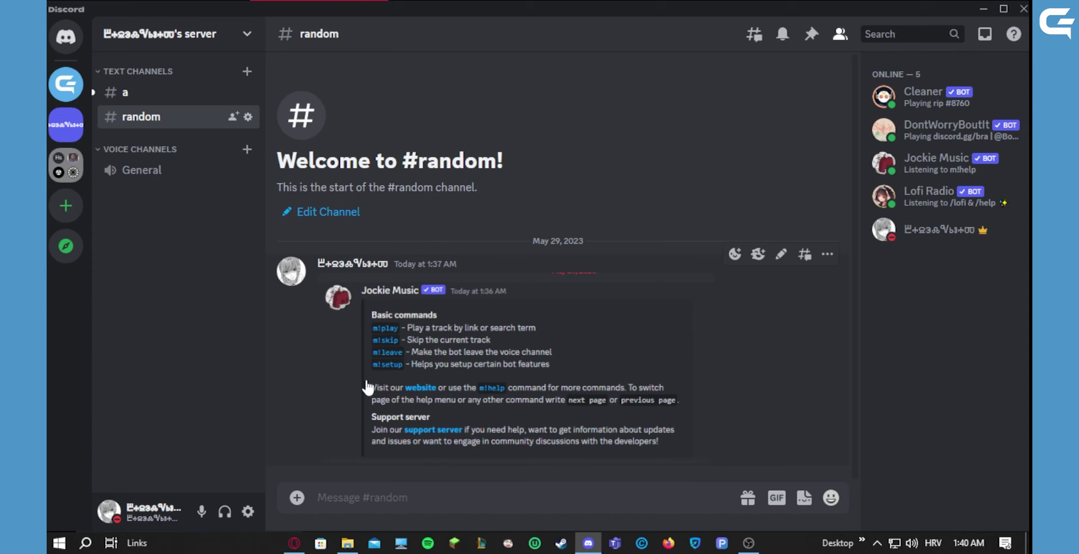
pyautogui.click(153, 180)
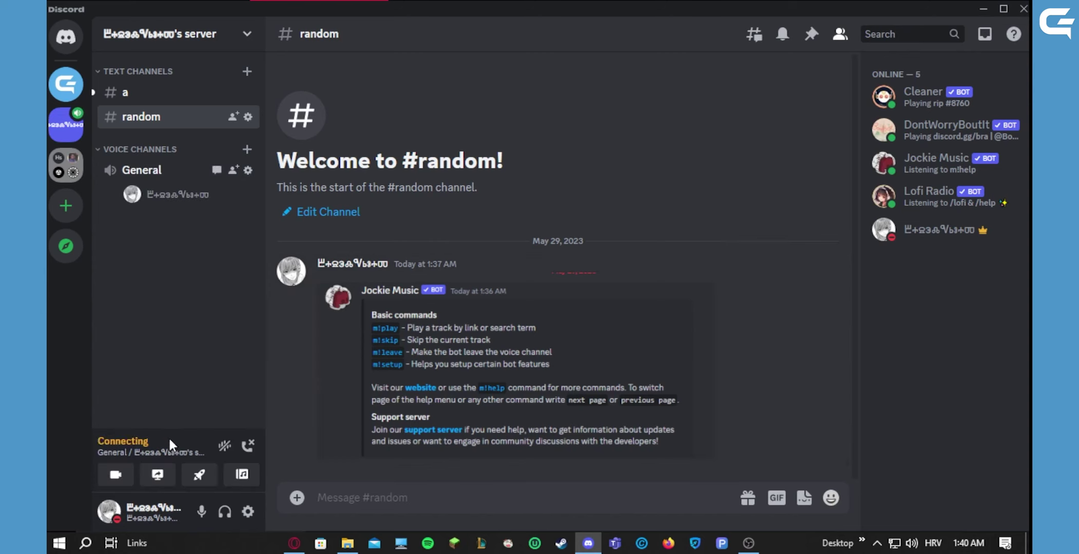
pyautogui.click(201, 512)
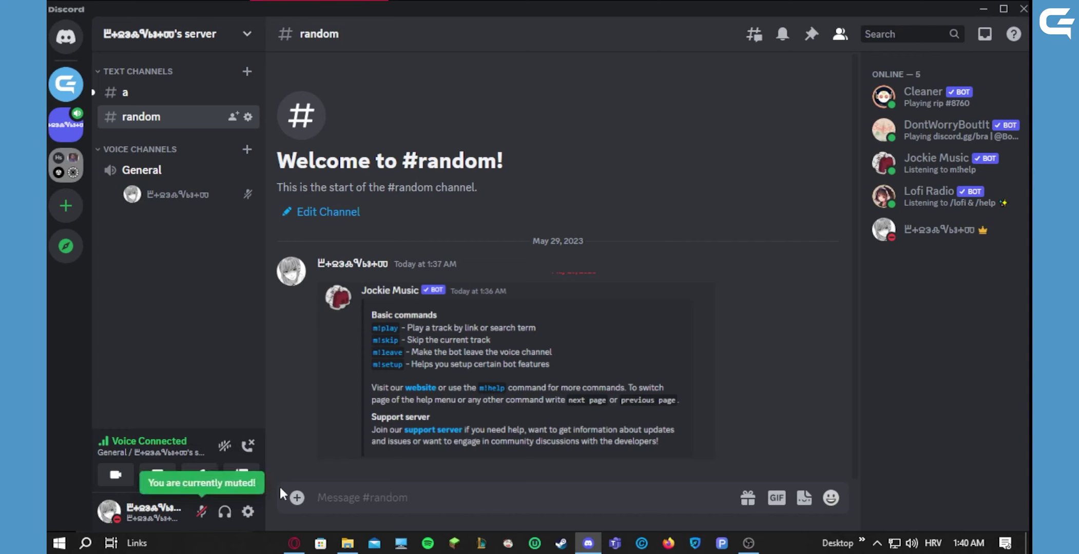
pyautogui.click(224, 511)
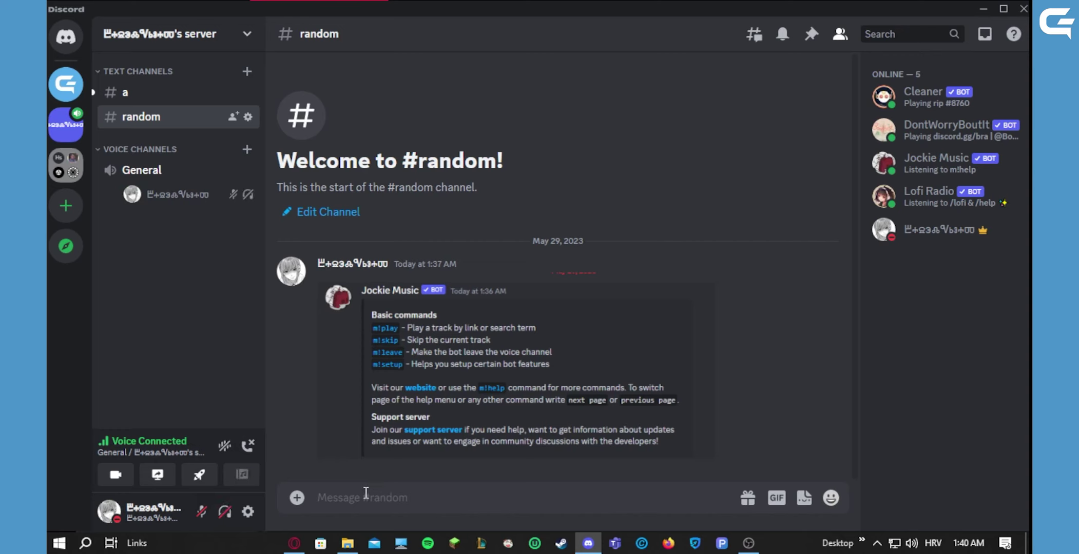
# Step: Send the bot command "m!play pitbull" in the #random channel
pyautogui.write('m!play')
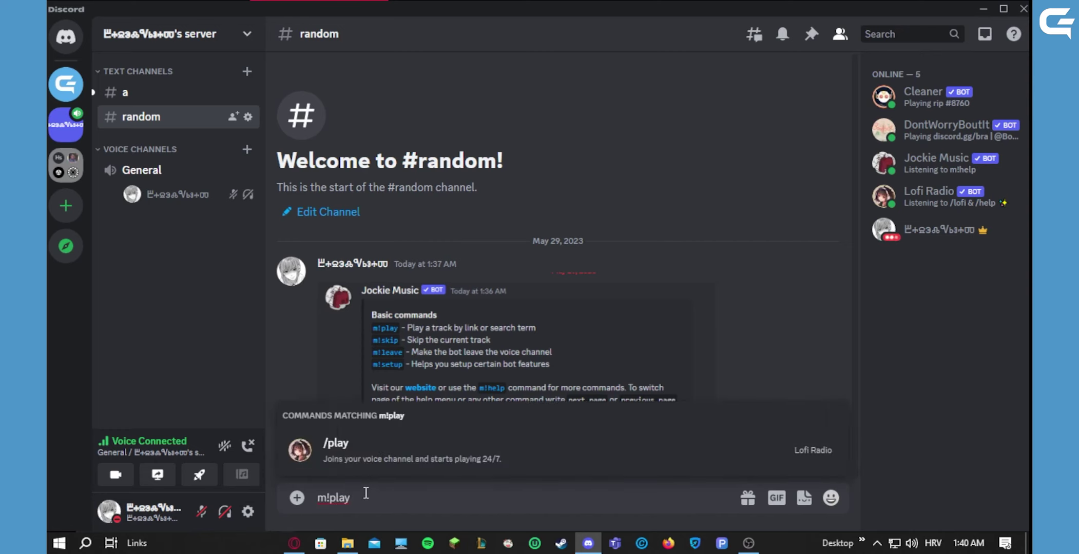
pyautogui.write(' p')
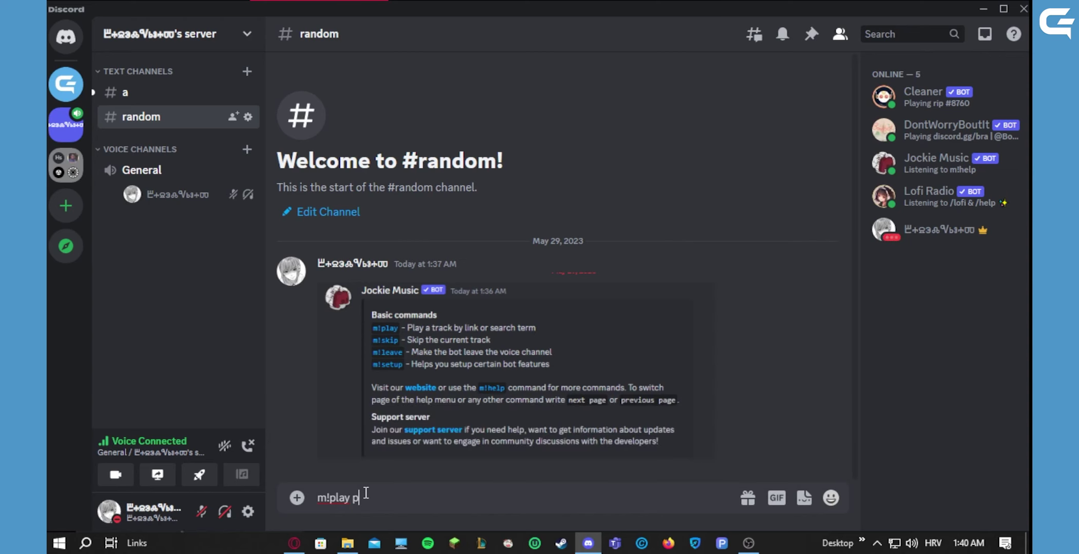
pyautogui.write('itbull')
pyautogui.press('Return')
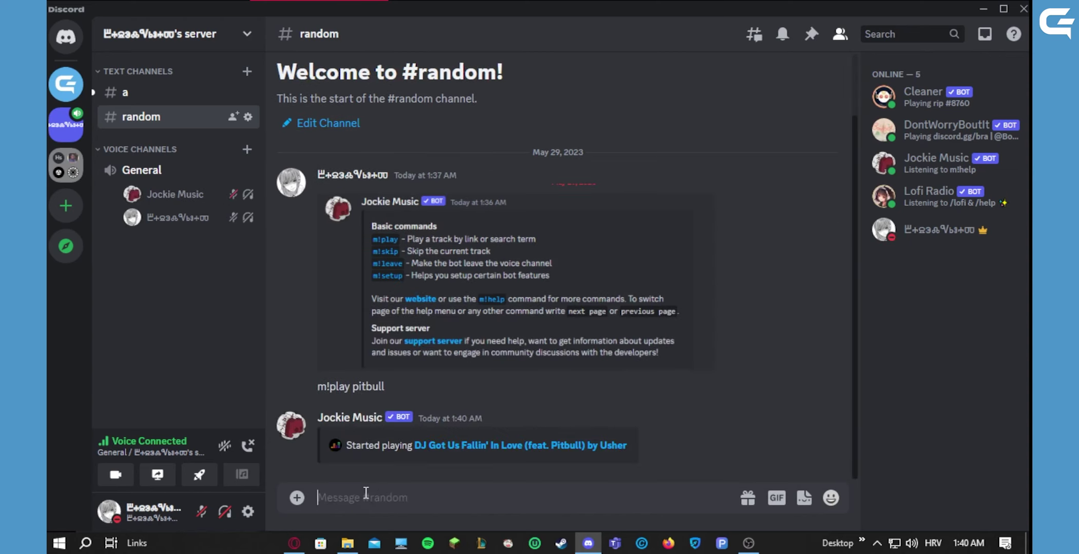
# Step: Turn the mute on Jockie Music off and back on in the General voice channel, and undeafen yourself
pyautogui.rightClick(169, 194)
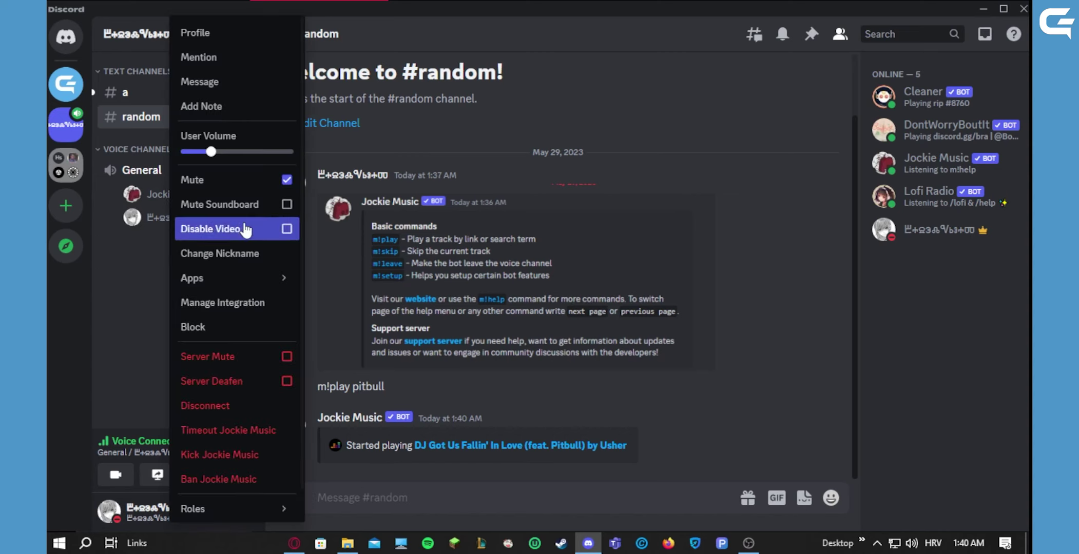
pyautogui.click(125, 361)
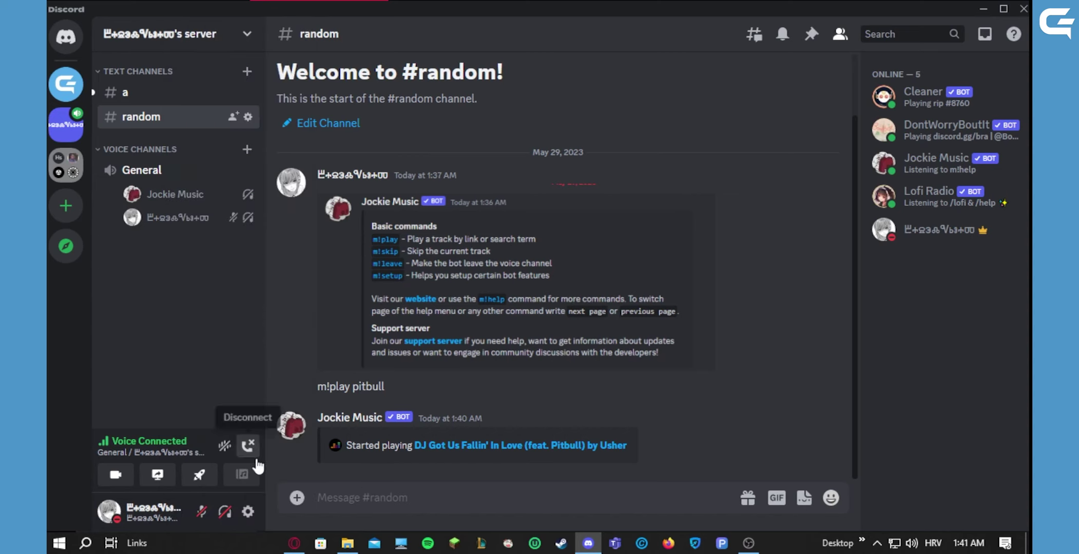
pyautogui.rightClick(206, 200)
pyautogui.click(320, 179)
pyautogui.click(100, 322)
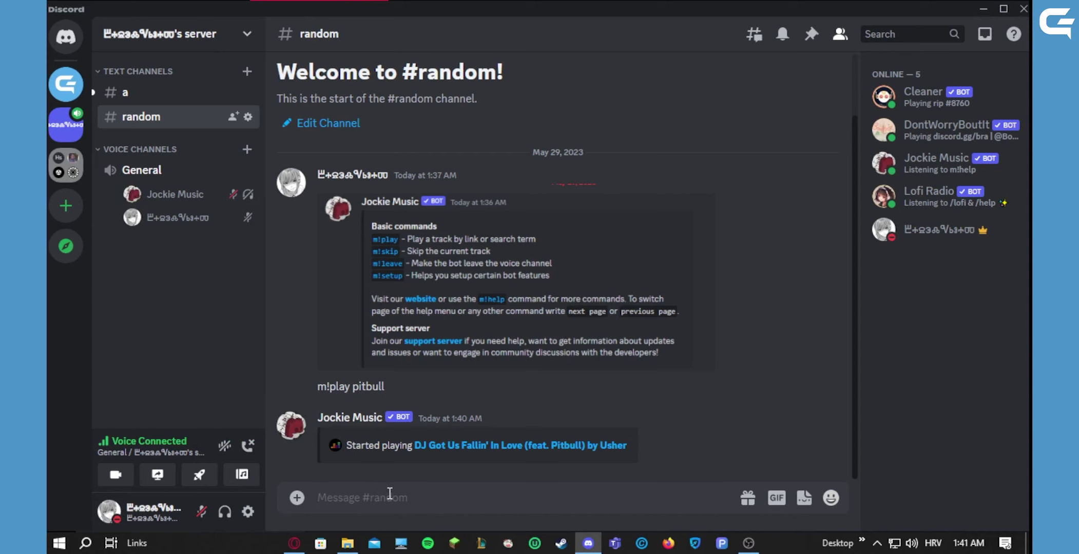
# Step: Pause the current track with "m!pause" and resume it with "m!unpause" in the #random channel
pyautogui.write('m!pause')
pyautogui.press('Return')
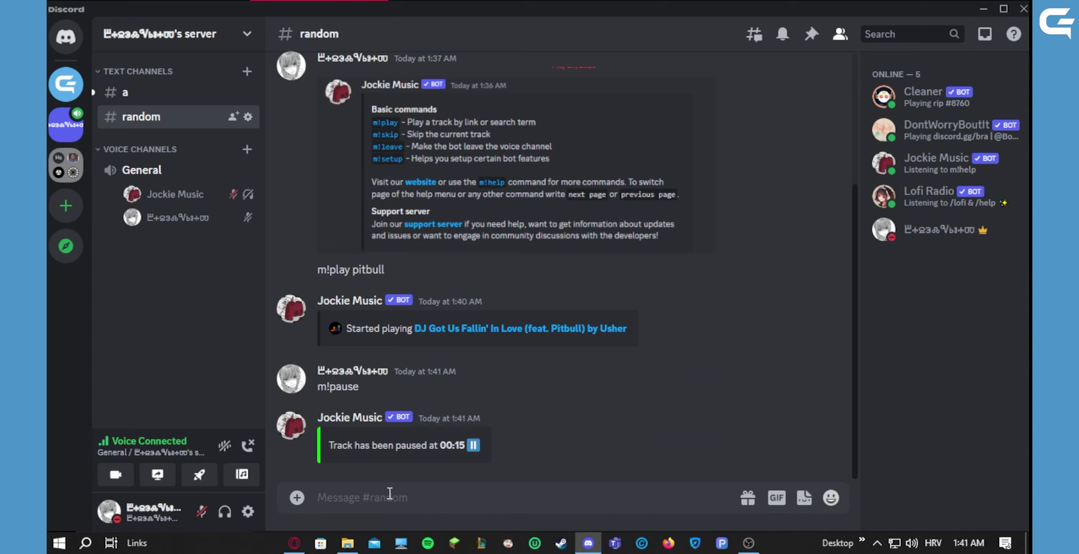
pyautogui.write('m!unpause')
pyautogui.press('Return')
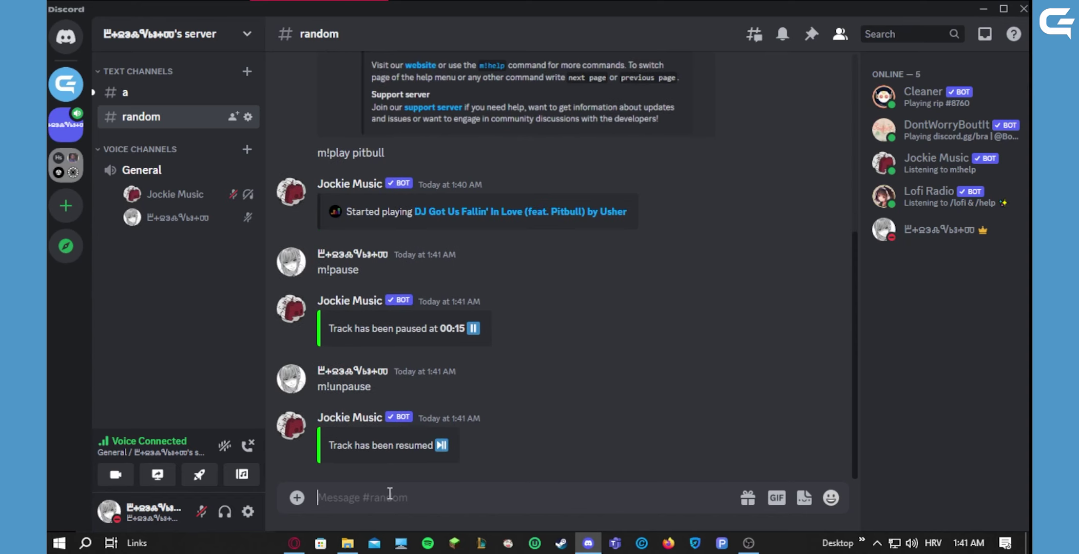
# Step: Skip the current track with "m!skip" and make the bot leave the voice channel with "m!leave"
pyautogui.write('m!skip')
pyautogui.press('Return')
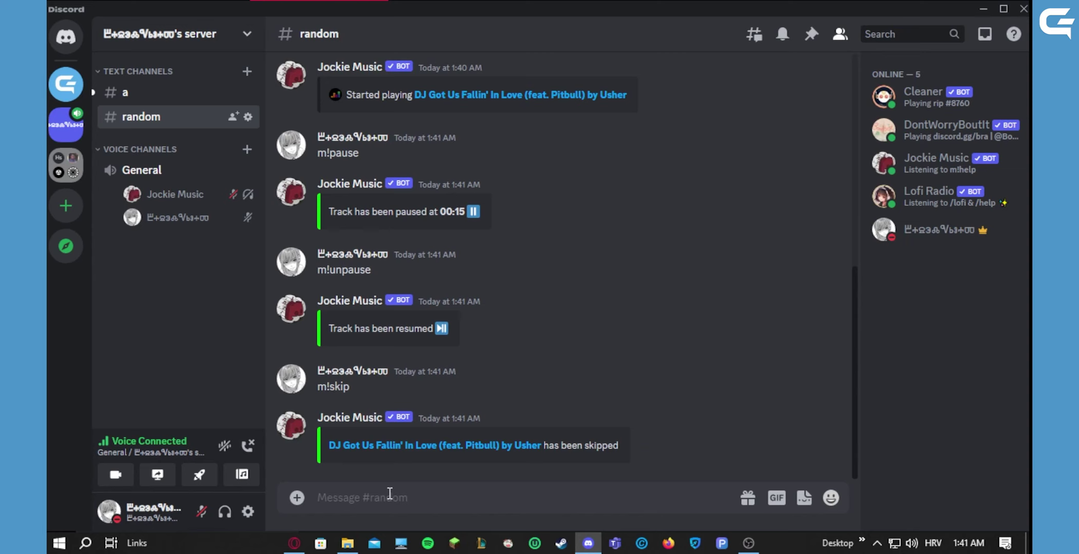
pyautogui.write('m!leave')
pyautogui.press('Return')
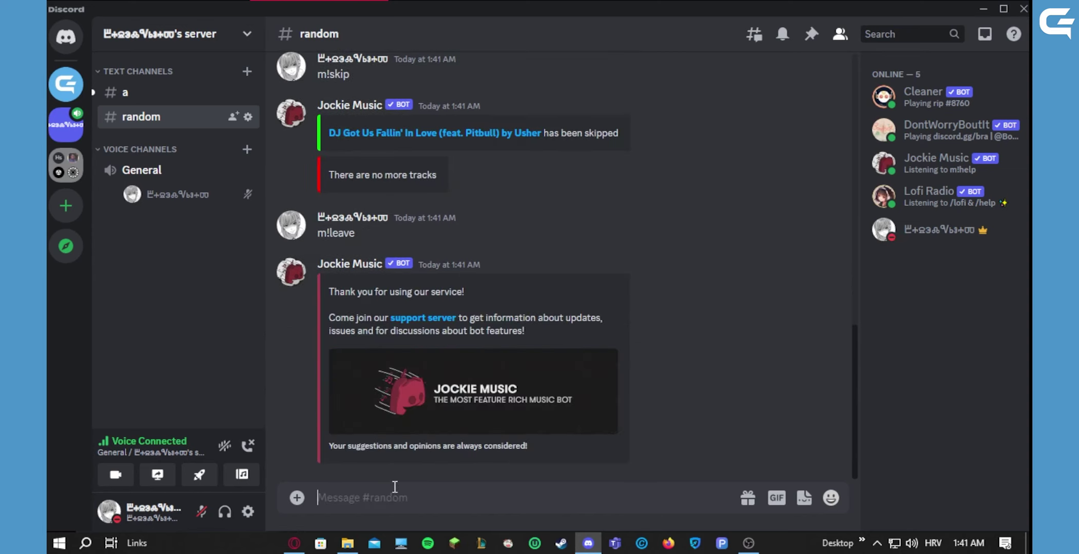
# Step: Review the Jockie Music basic commands and the sent commands with the bot's replies in the #random channel
pyautogui.scroll(4, 370, 396)
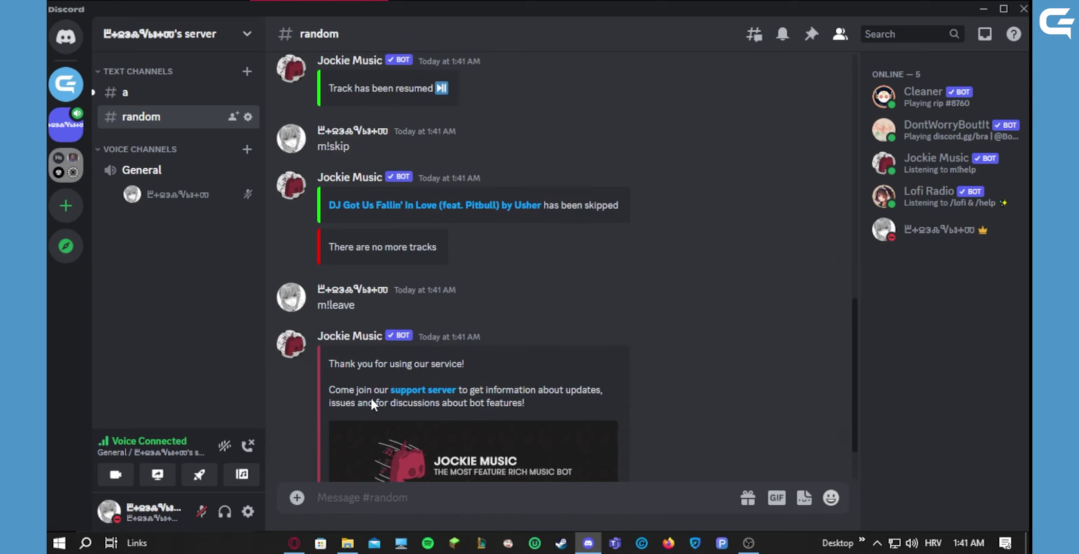
pyautogui.scroll(6, 370, 396)
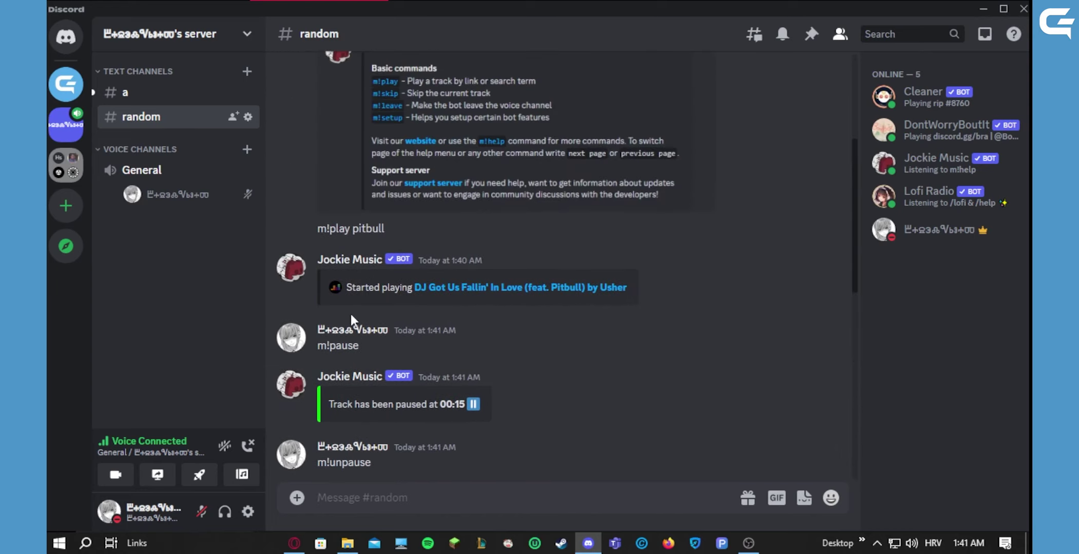
pyautogui.scroll(3, 338, 288)
pyautogui.scroll(-12, 338, 287)
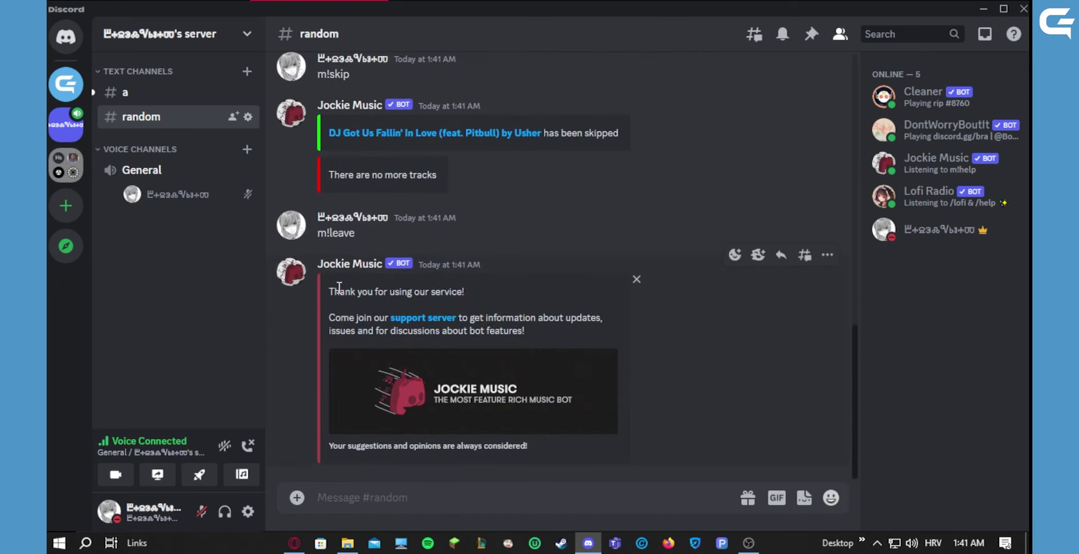
pyautogui.scroll(5, 399, 281)
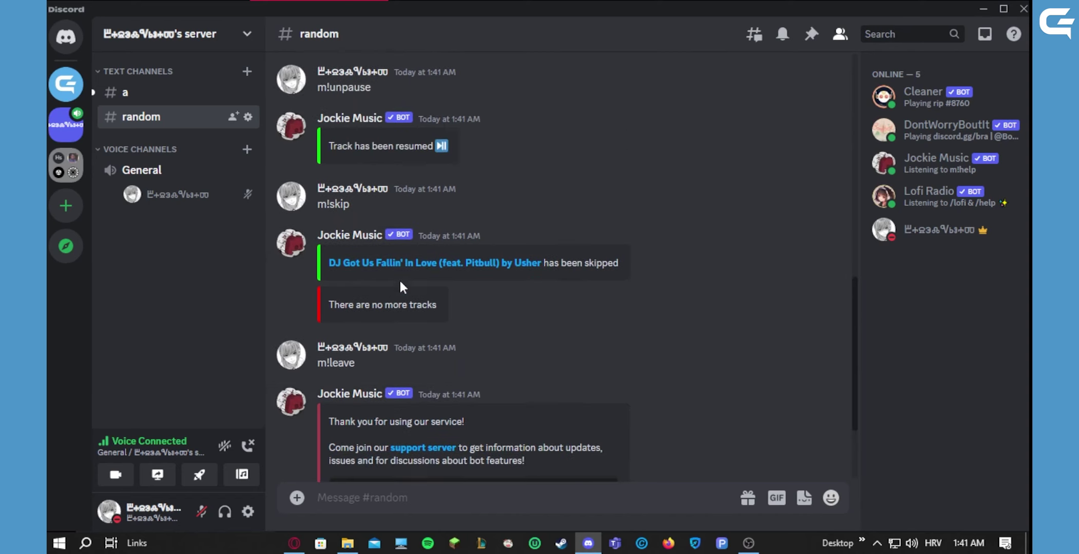
pyautogui.scroll(6, 399, 281)
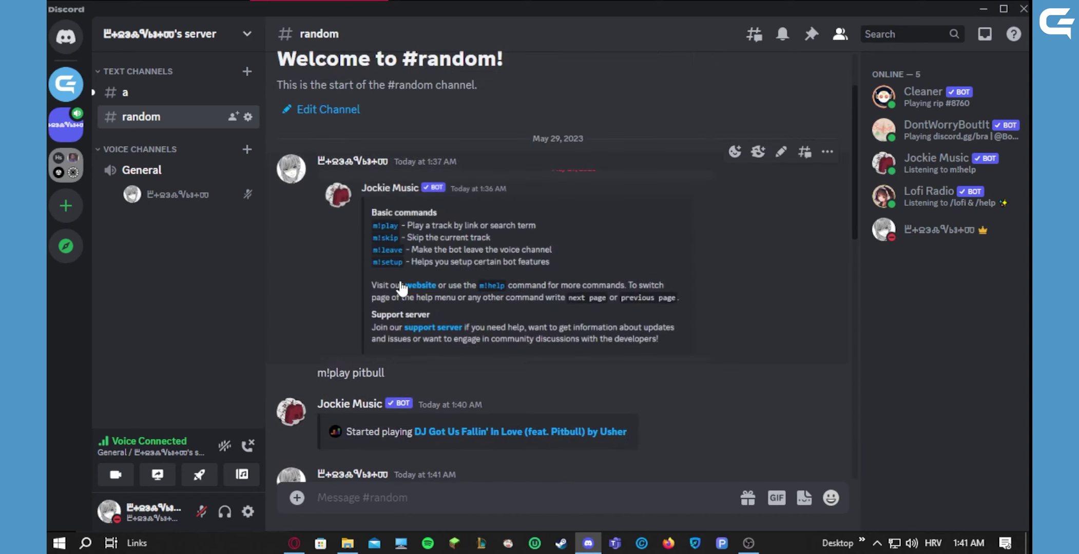
pyautogui.scroll(-3, 366, 319)
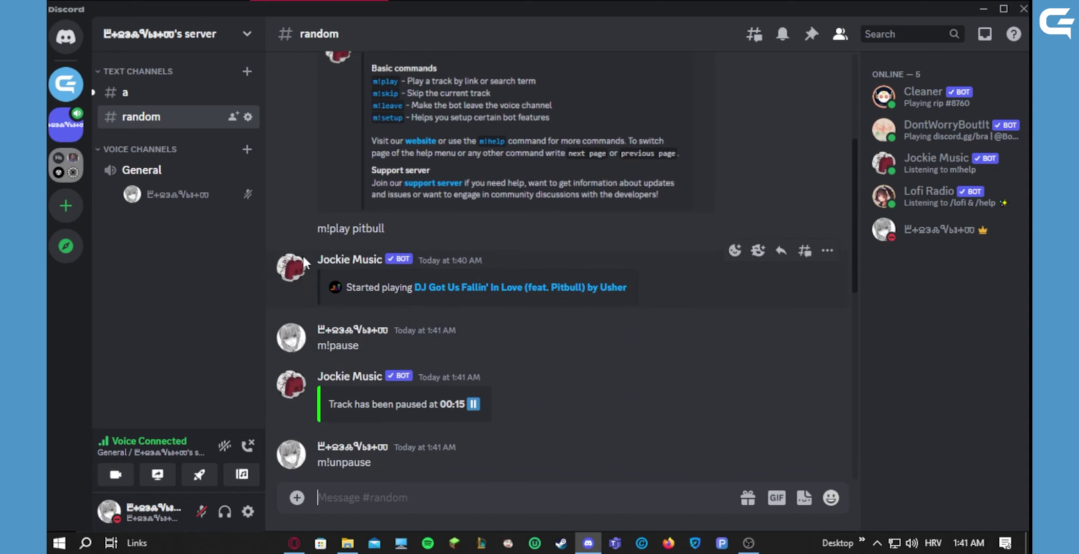
pyautogui.scroll(-6, 366, 304)
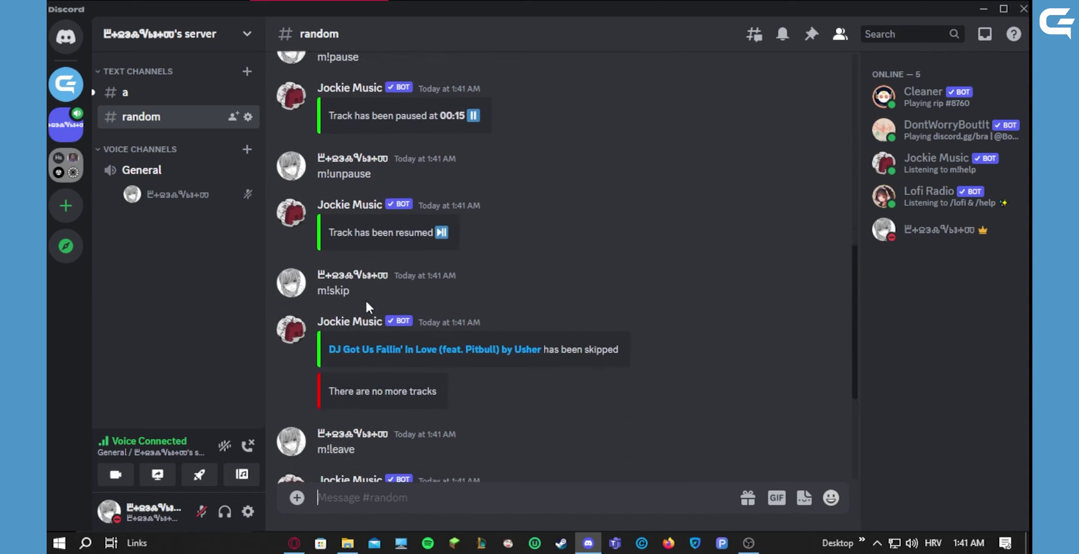
pyautogui.scroll(-4, 365, 299)
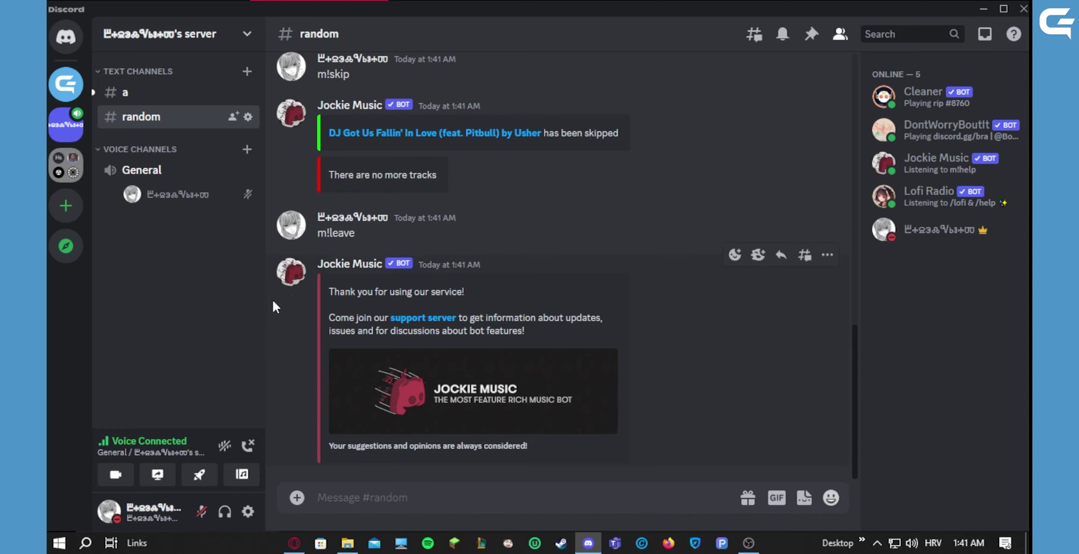
# Step: Disconnect from the General voice channel and minimize the Discord and browser windows
pyautogui.click(247, 445)
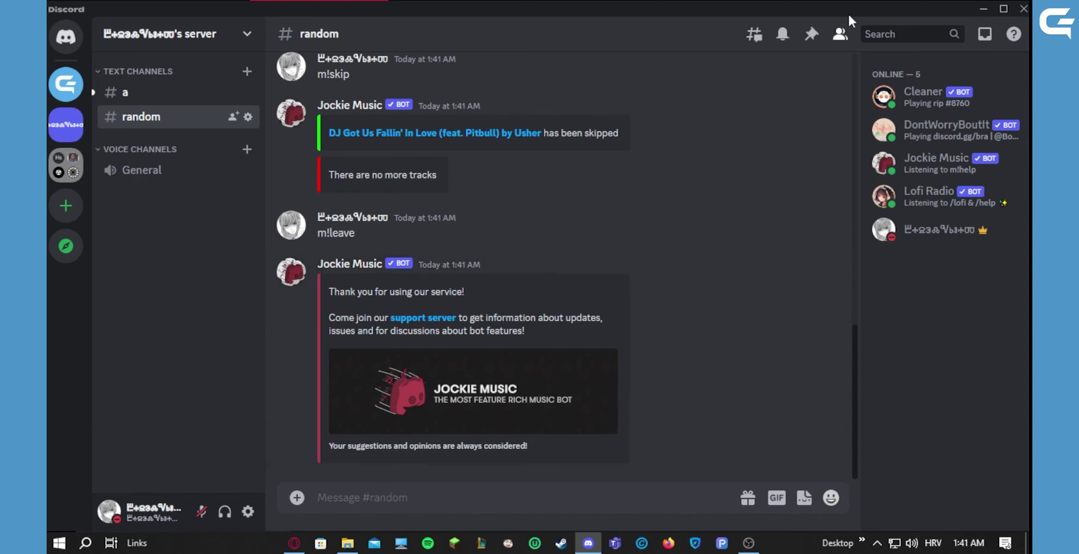
pyautogui.click(984, 10)
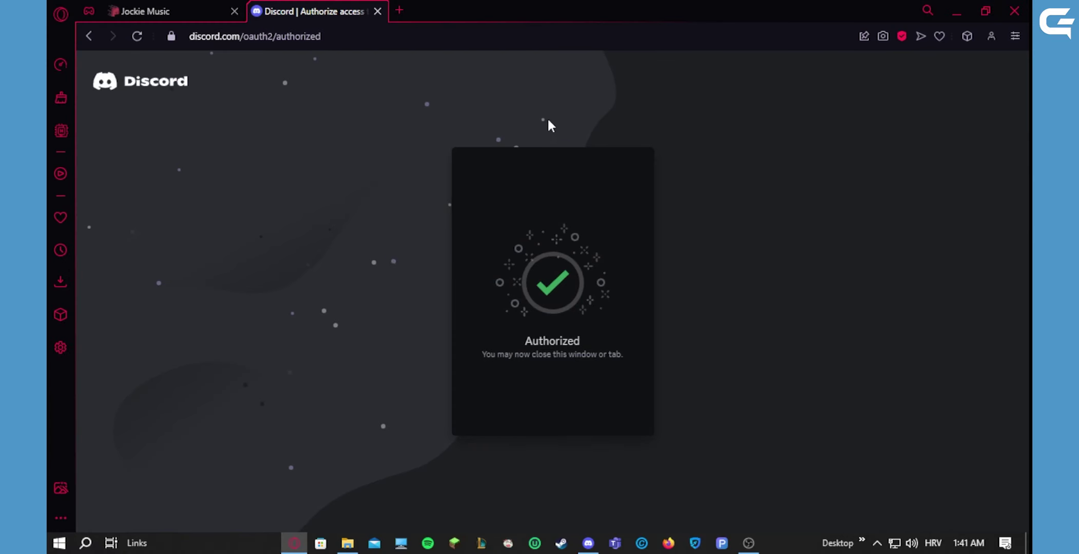
pyautogui.click(957, 10)
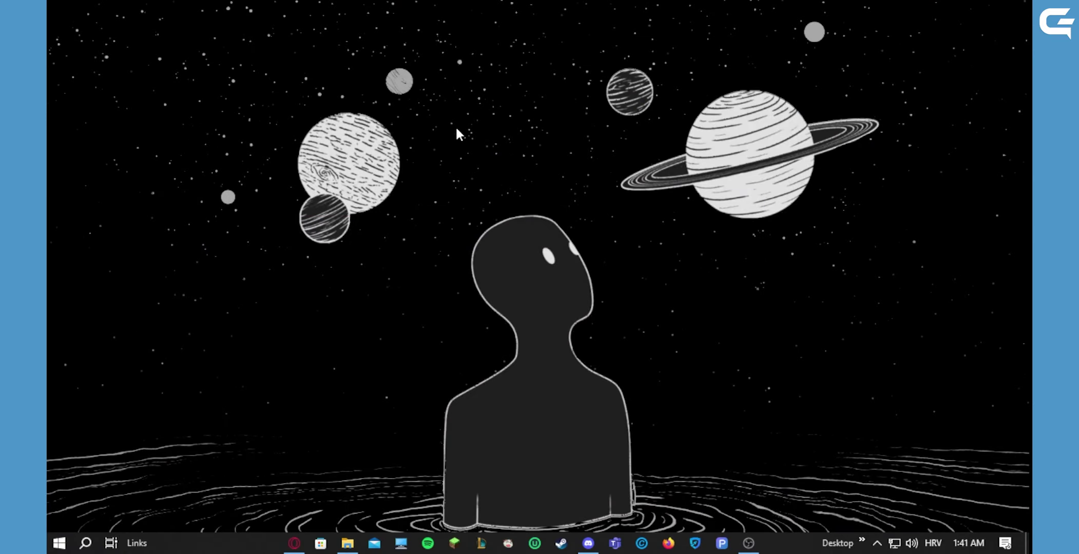